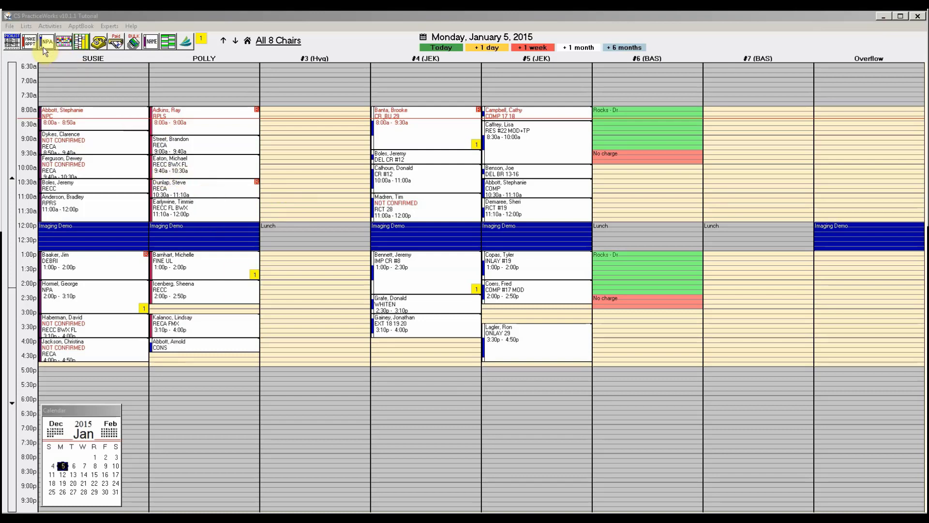
- Bring up the Person Pick List over the appointment book
click(13, 46)
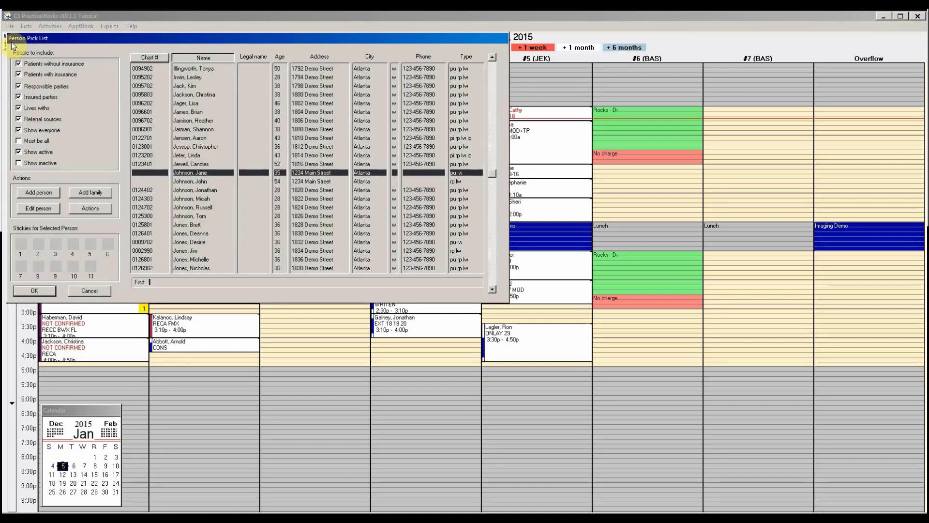
- Add a new person and enter the patient's full name and street address
click(36, 193)
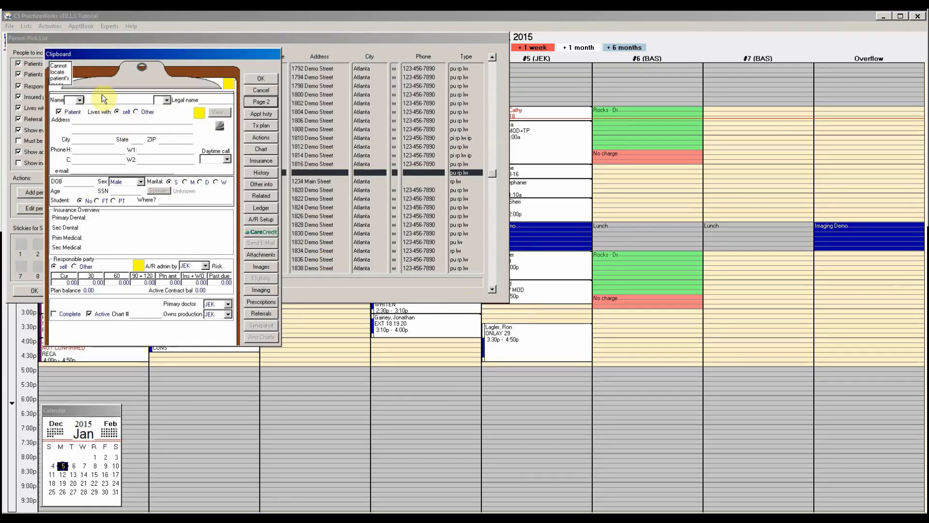
click(98, 98)
key(Tab)
click(111, 120)
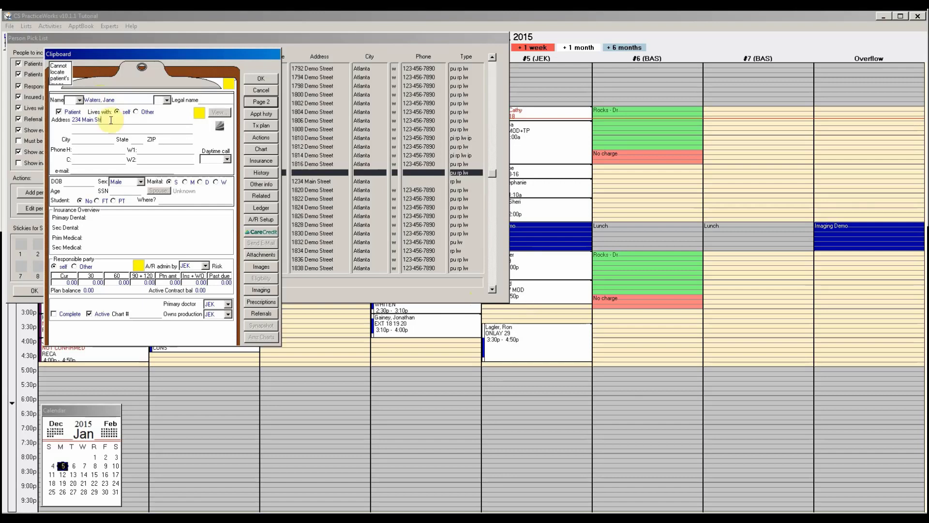
key(Tab)
key(Tab)
- Enter the patient's ZIP code, cell phone number and birth date 01-15-1980
text(30339)
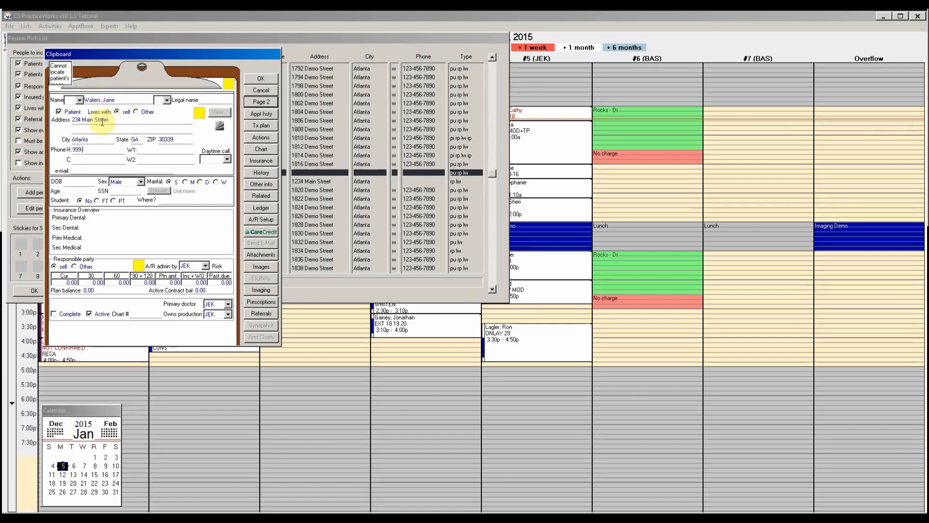
key(Tab)
text(999)
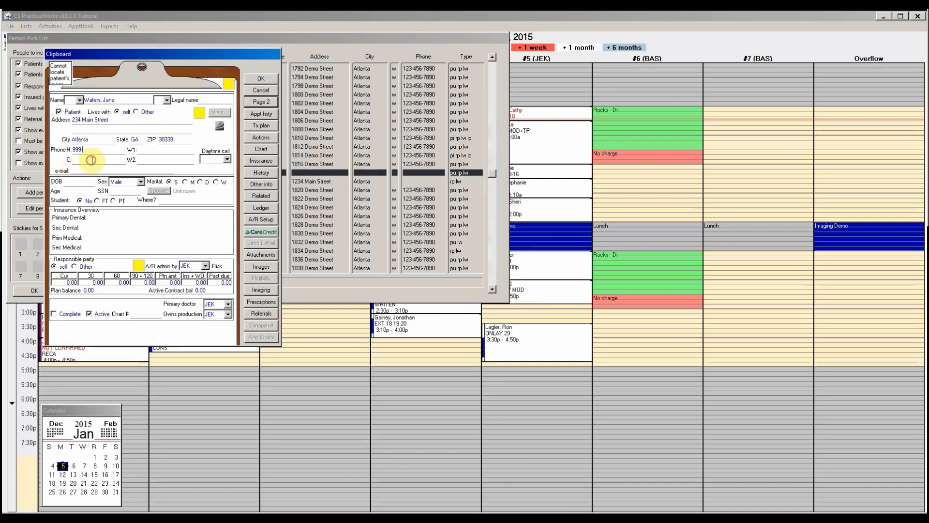
key(BackSpace)
key(BackSpace)
key(BackSpace)
click(92, 160)
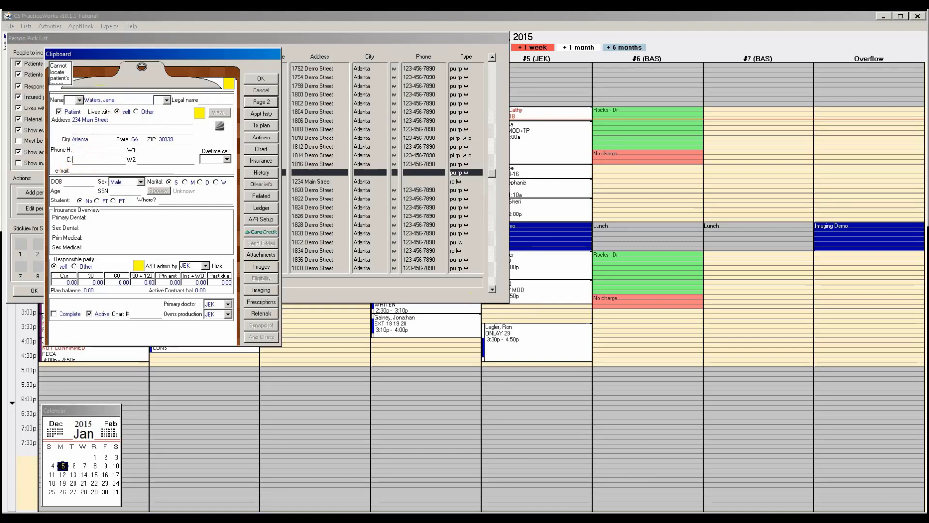
text(404-555-8989)
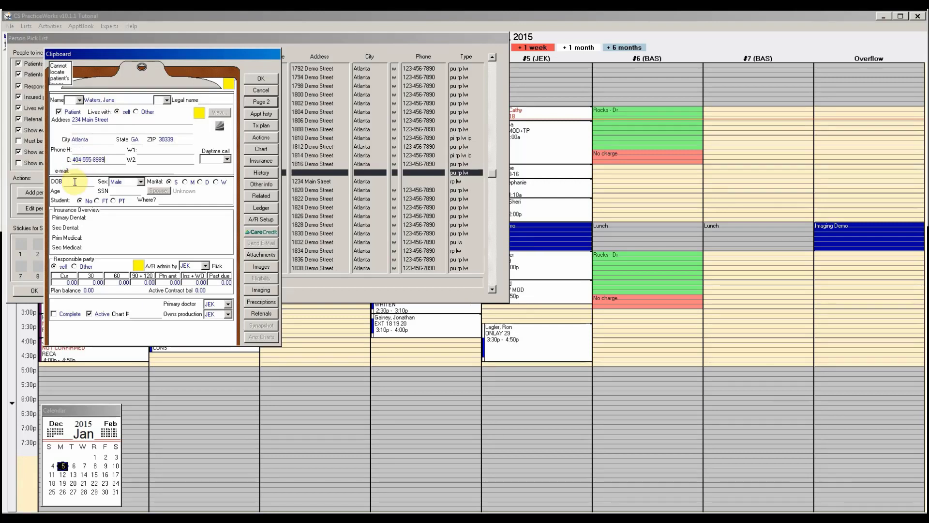
click(74, 181)
text(0)
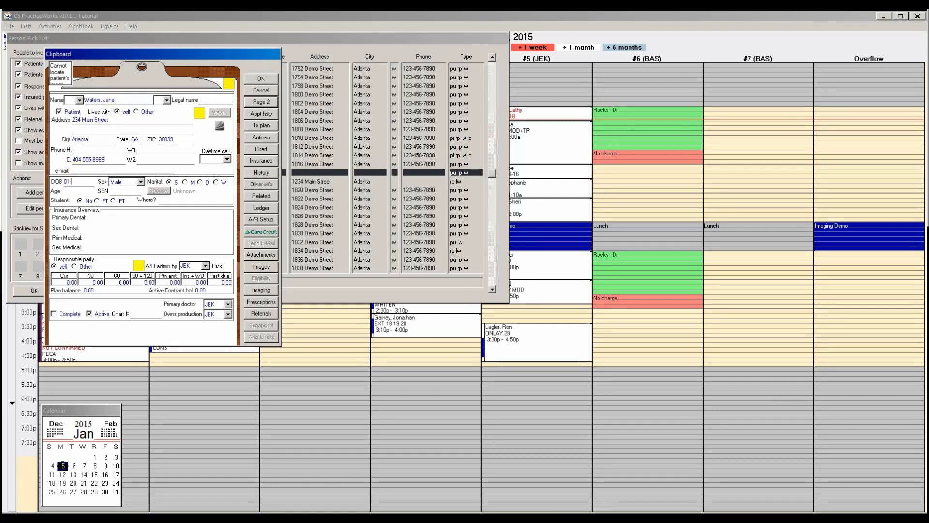
text(1-15-1980)
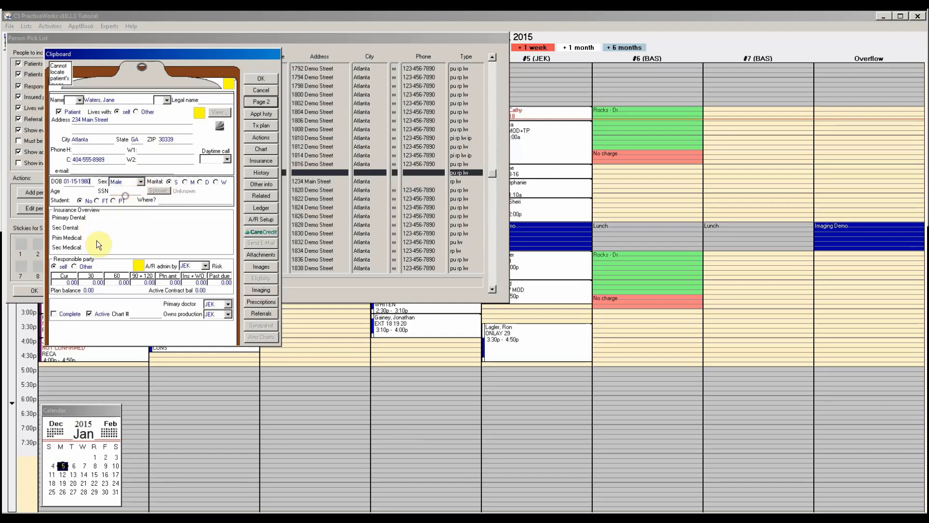
- Assign a different responsible party by adding a new person who is not a patient
click(74, 267)
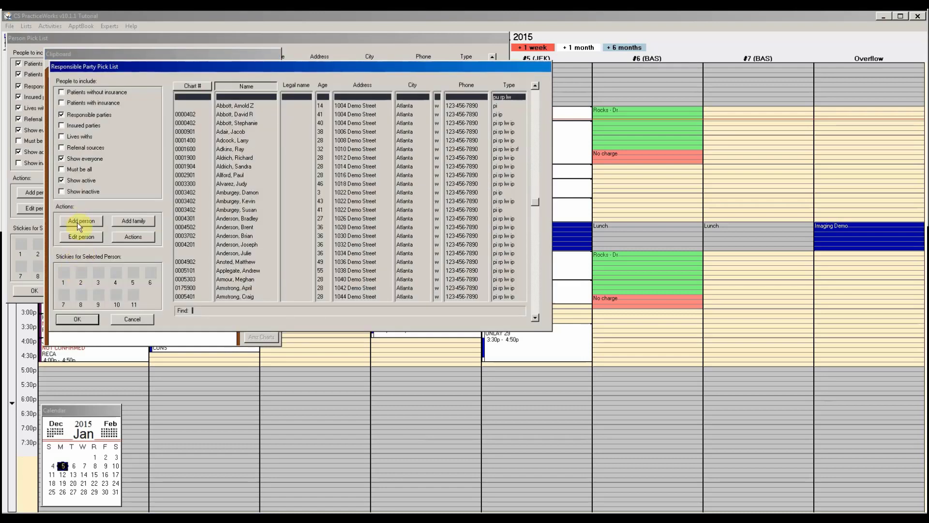
click(77, 222)
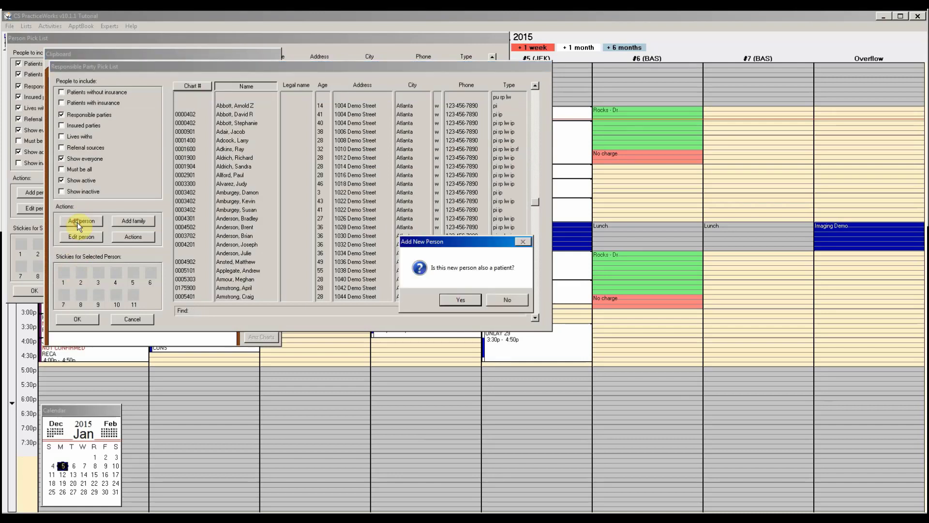
click(495, 301)
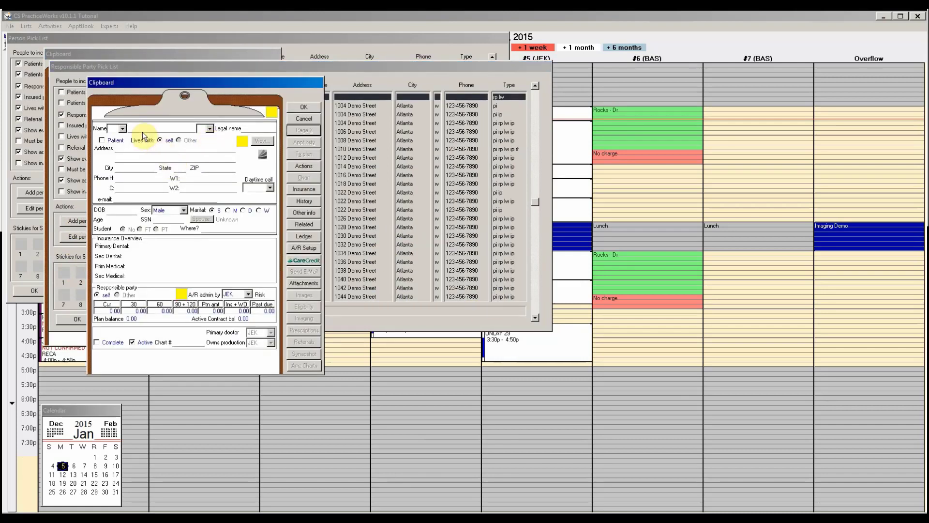
- Enter the responsible party's full name, street address and ZIP code
click(141, 128)
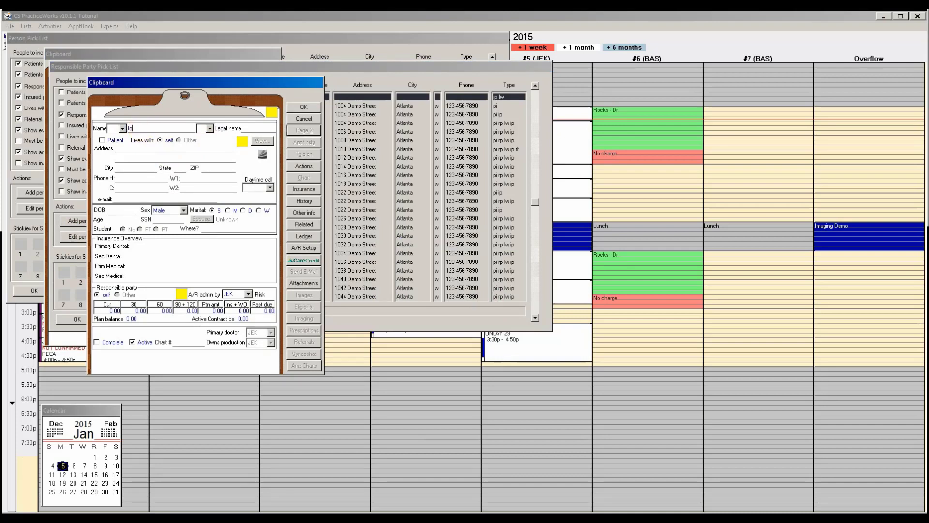
click(138, 151)
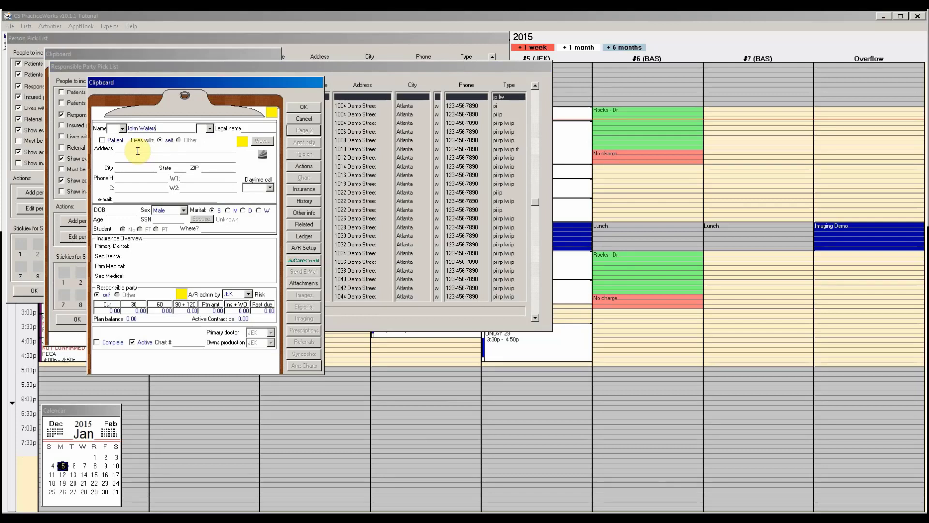
click(138, 150)
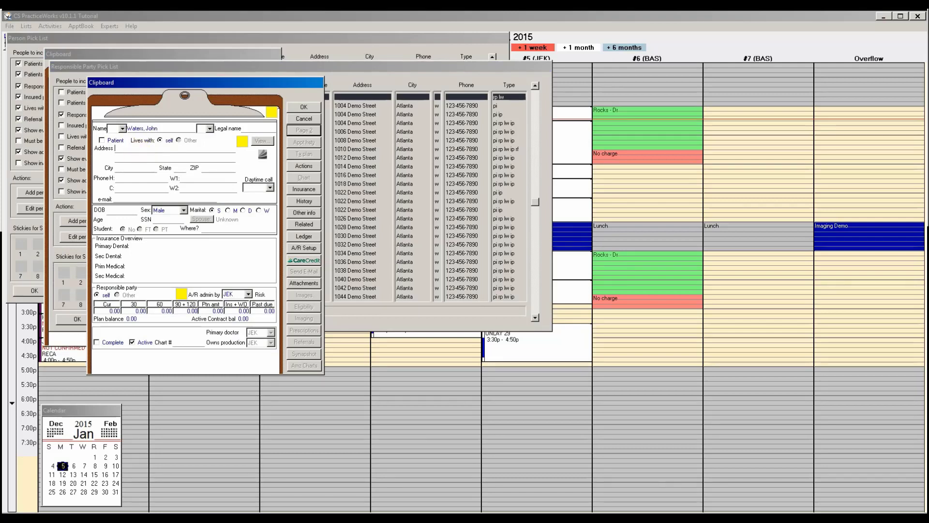
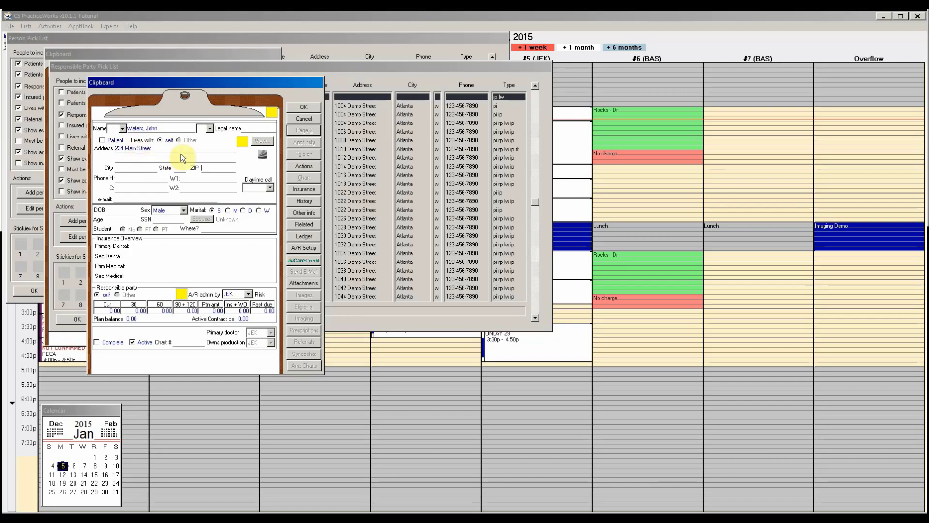
click(201, 168)
text(30339)
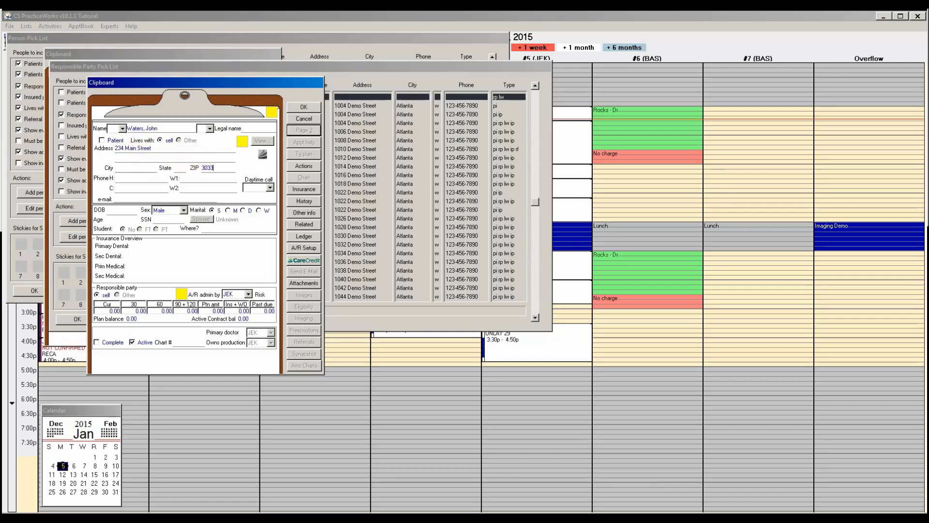
click(116, 213)
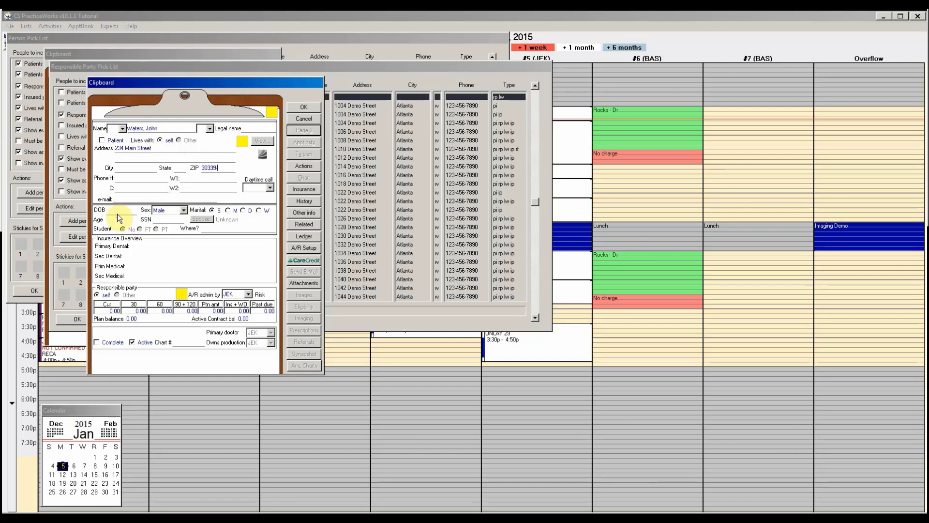
text(999)
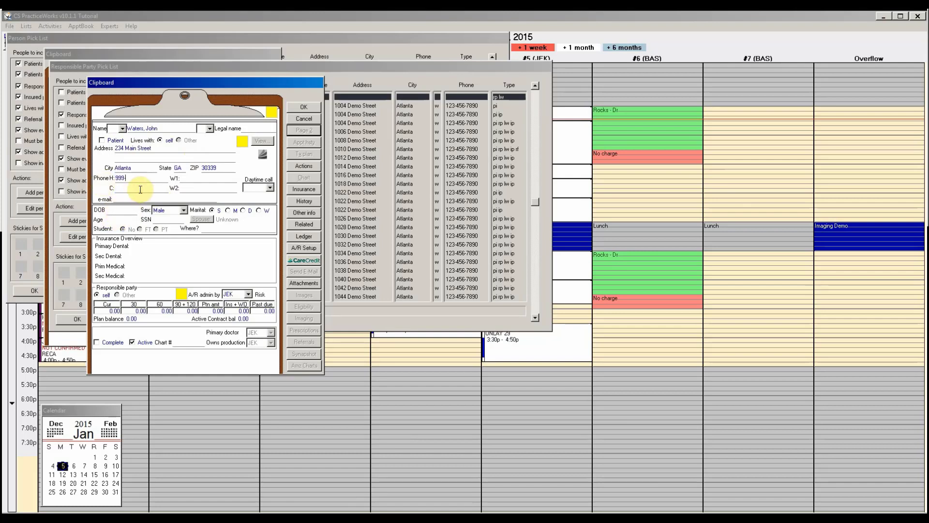
key(Tab)
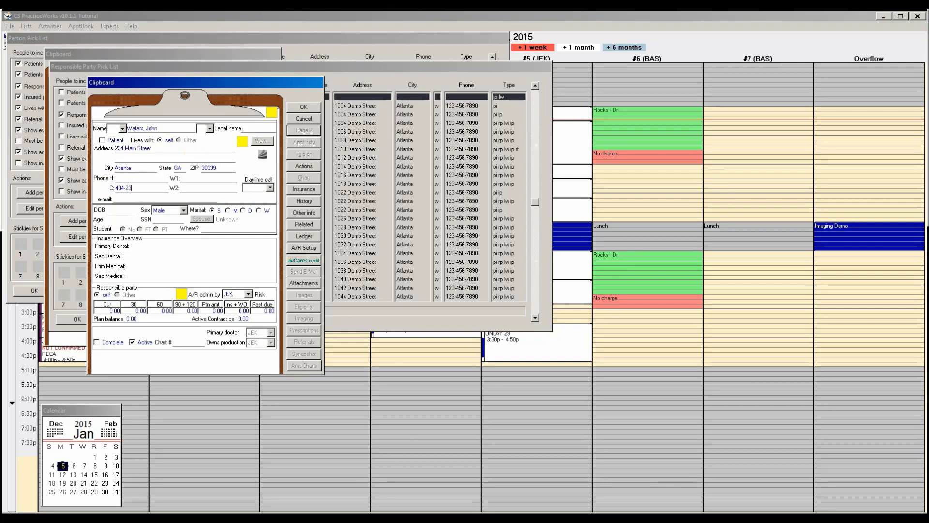
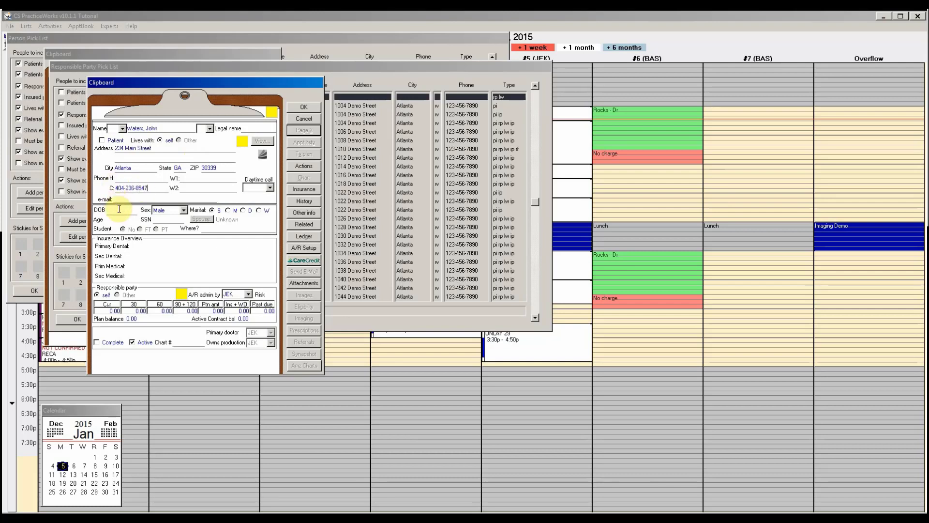
click(119, 209)
text(12-23-1975)
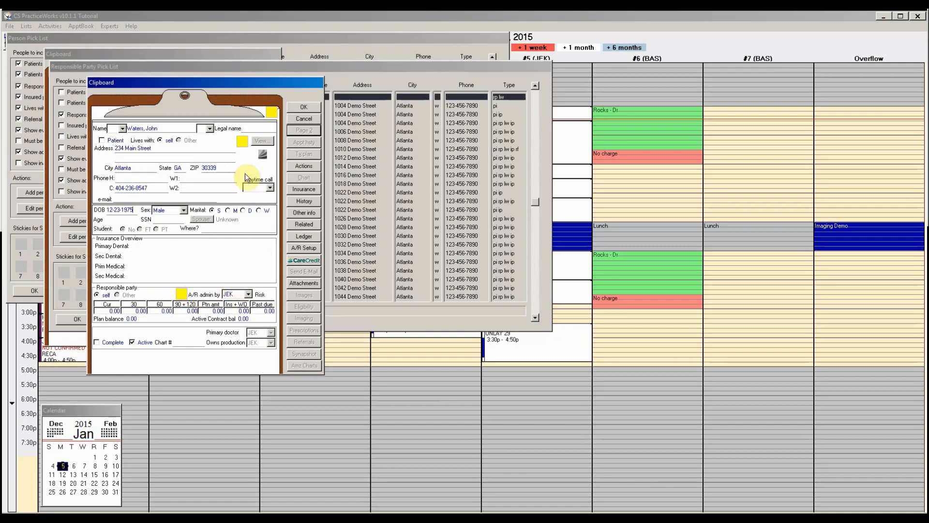
- Save the responsible party's record as complete and confirm him as responsible party
click(303, 107)
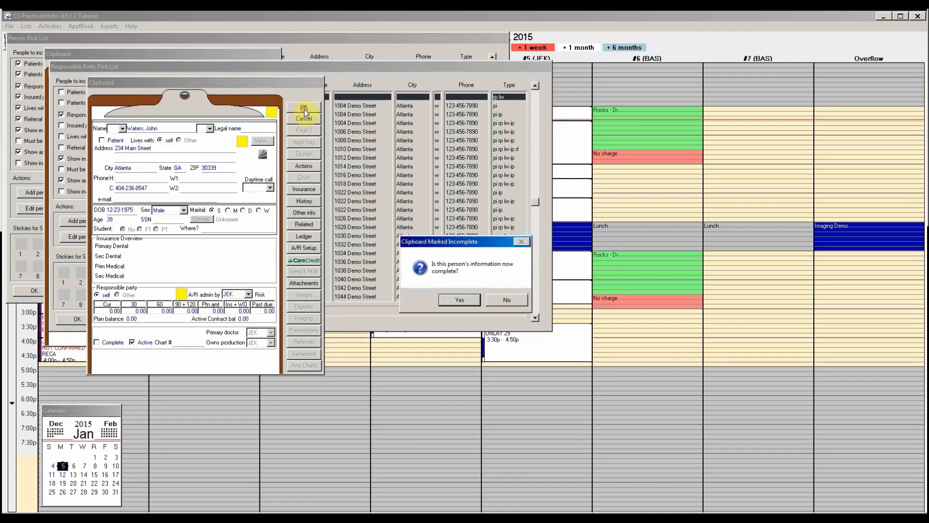
click(466, 298)
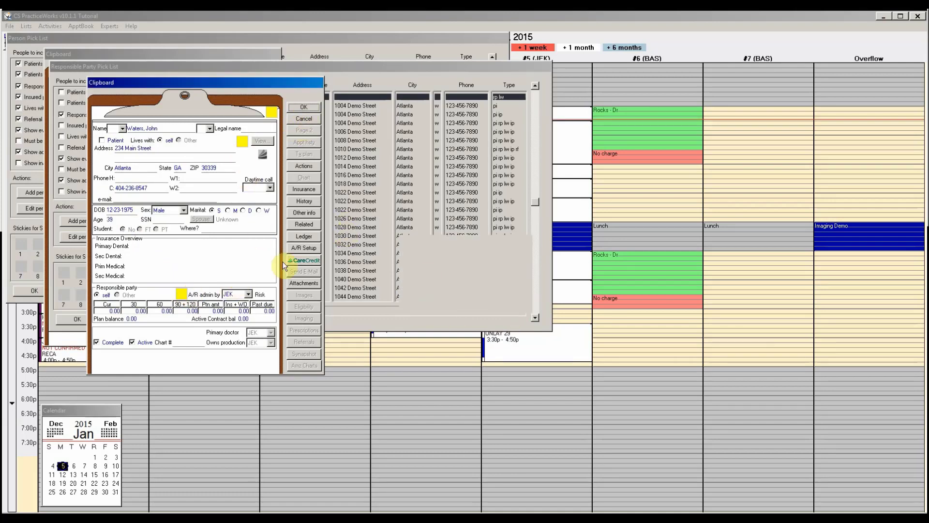
click(79, 317)
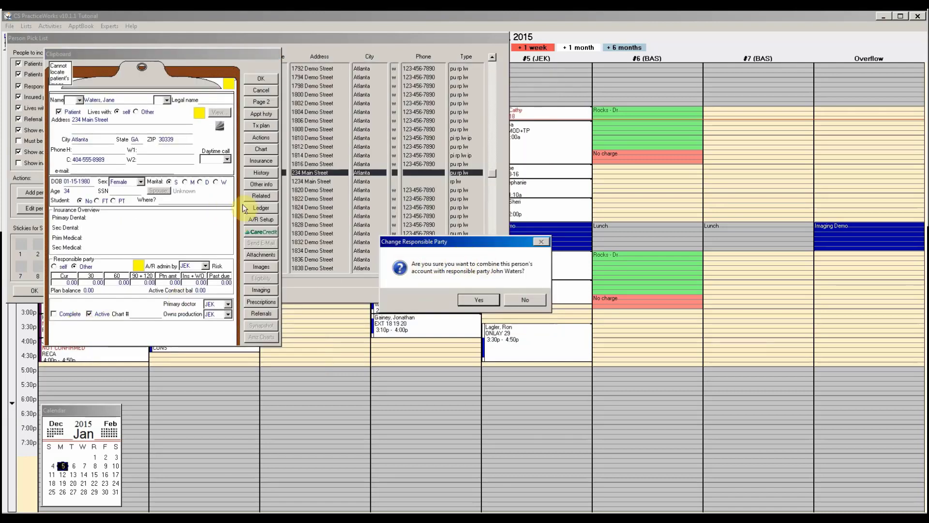
- Link the patient's account to the new responsible party and move to clipboard page 2
click(480, 299)
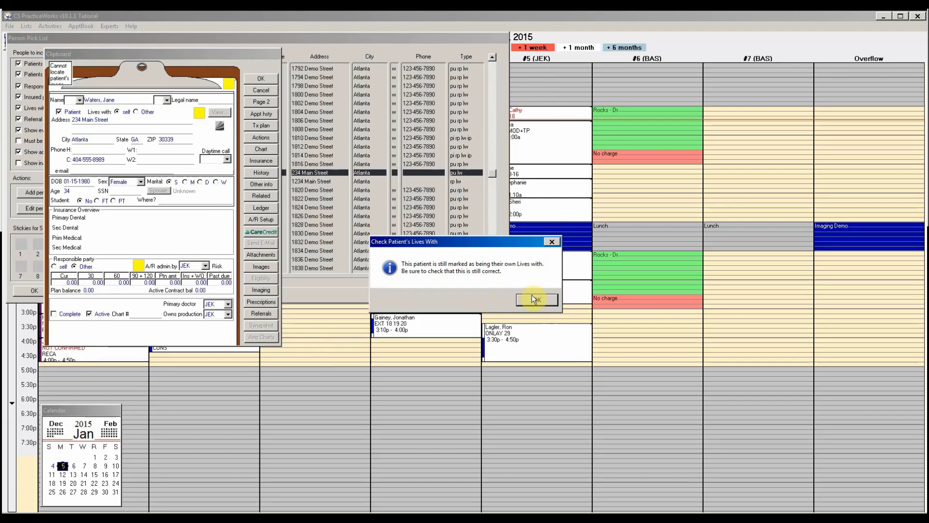
click(534, 299)
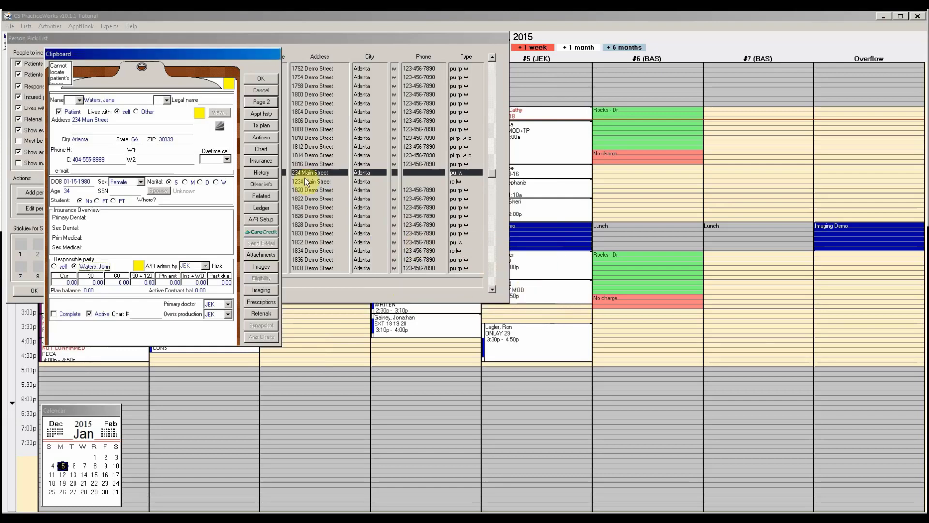
click(259, 102)
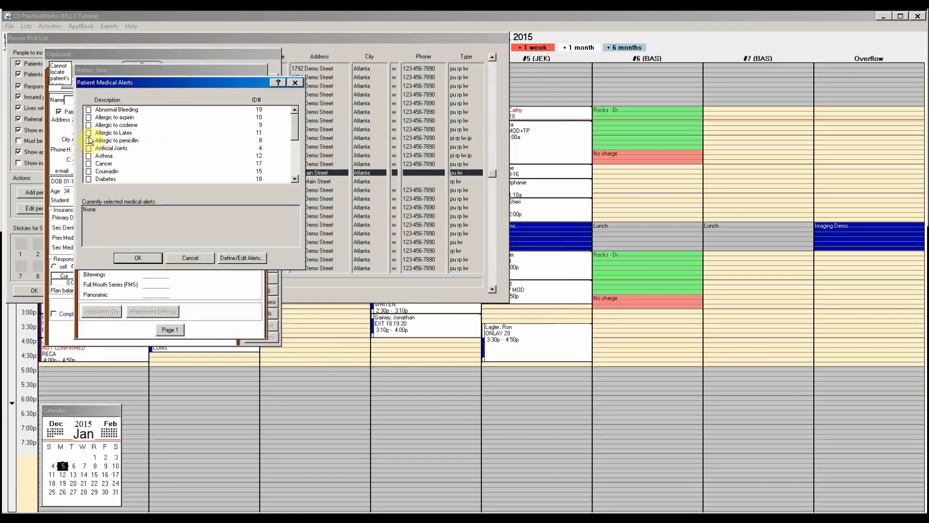
- Add the Allergic to penicillin alert and save the patient's clipboard as complete
click(89, 141)
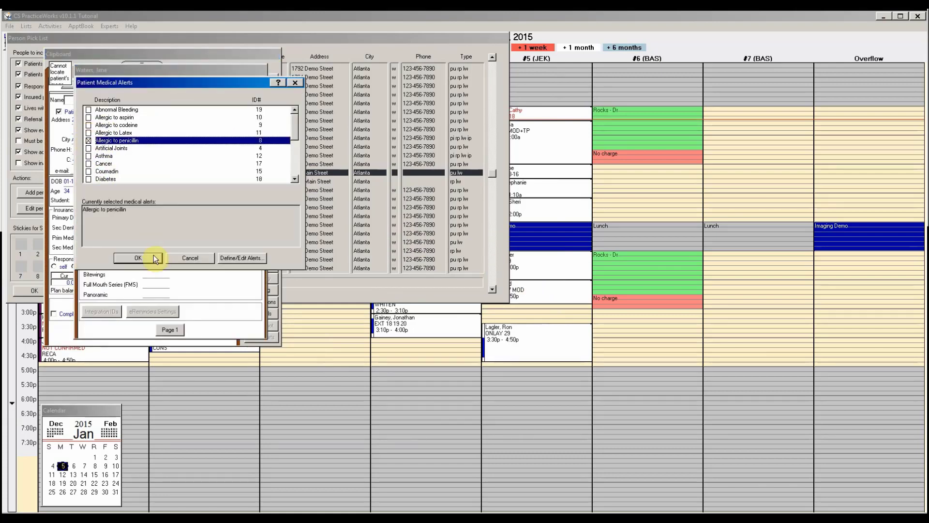
click(170, 329)
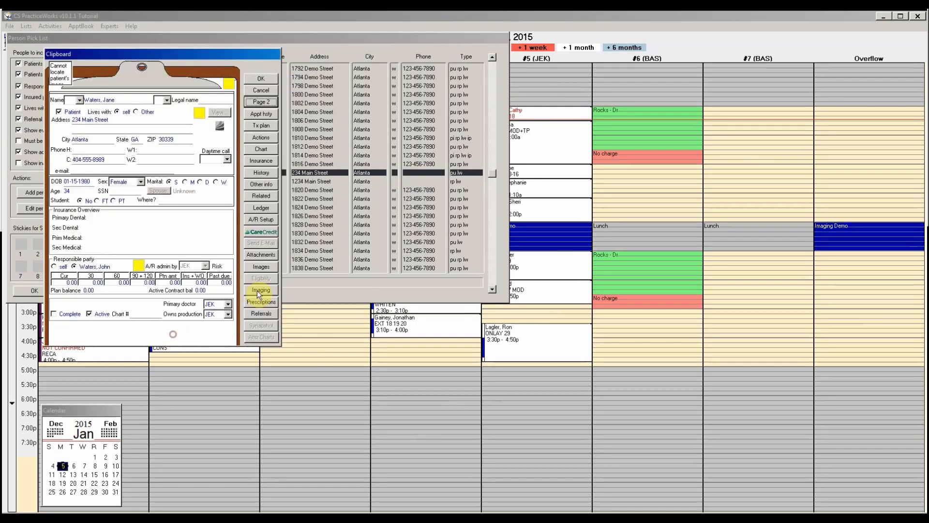
click(263, 81)
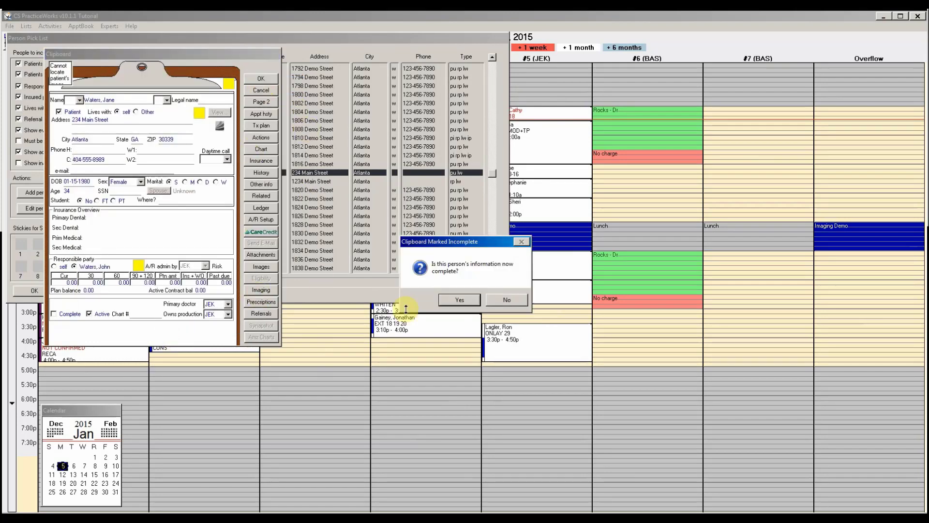
click(468, 298)
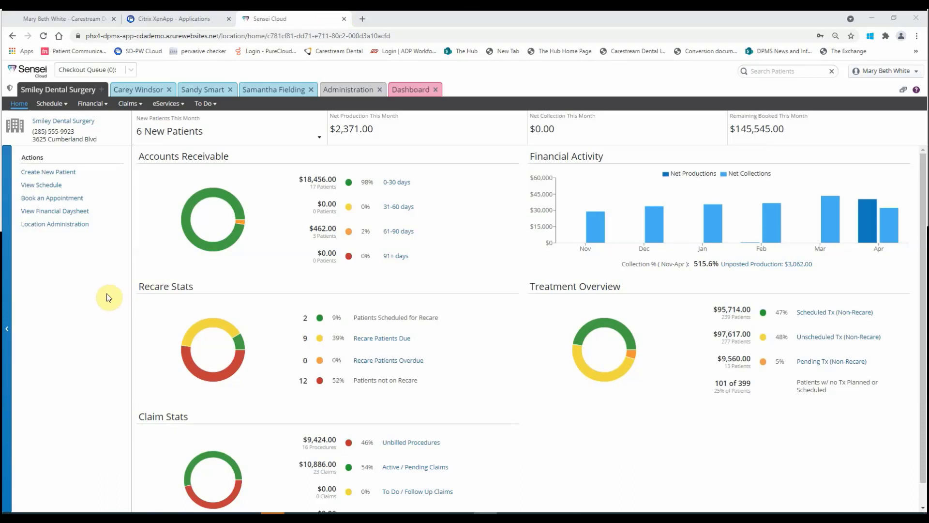
- Choose Create New Patient from the Sensei Cloud dashboard actions
click(49, 173)
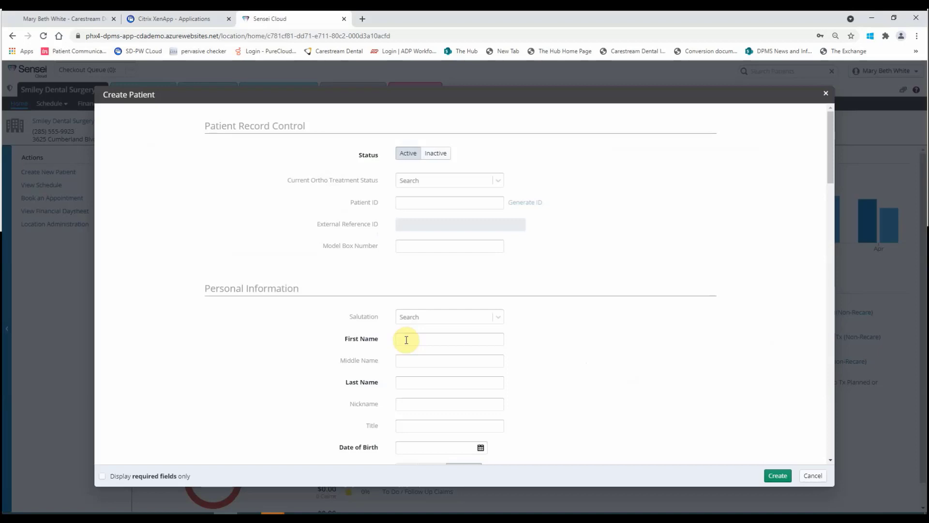
- Enter the patient's first and last name, birth date 01/15/1980 and Female gender
key(Tab)
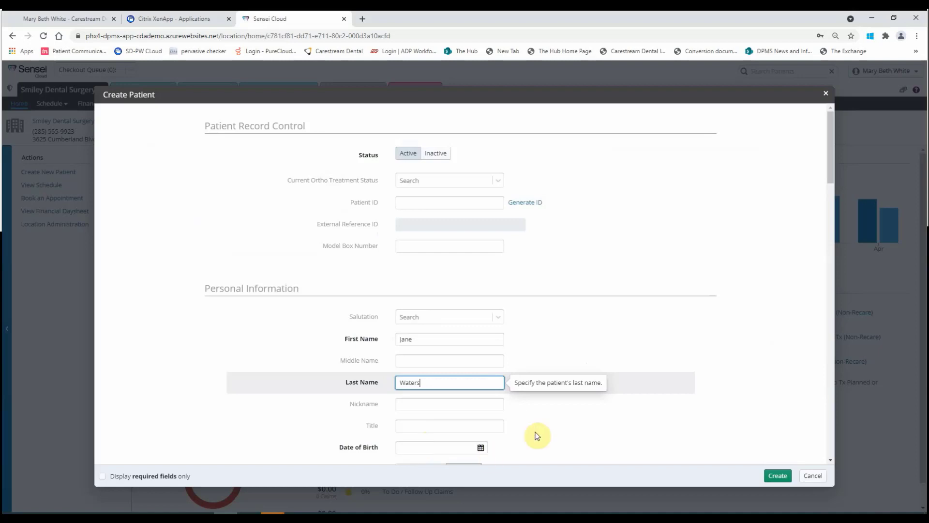
key(Tab)
key(Tab)
key(Tab)
text(01/15/1980)
key(Tab)
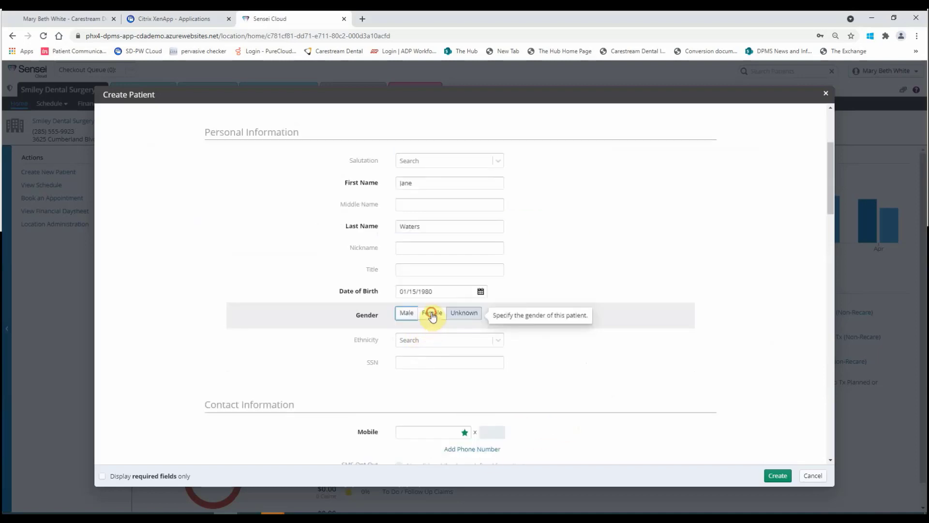
click(432, 312)
scroll(426, 310, down, 3)
click(419, 288)
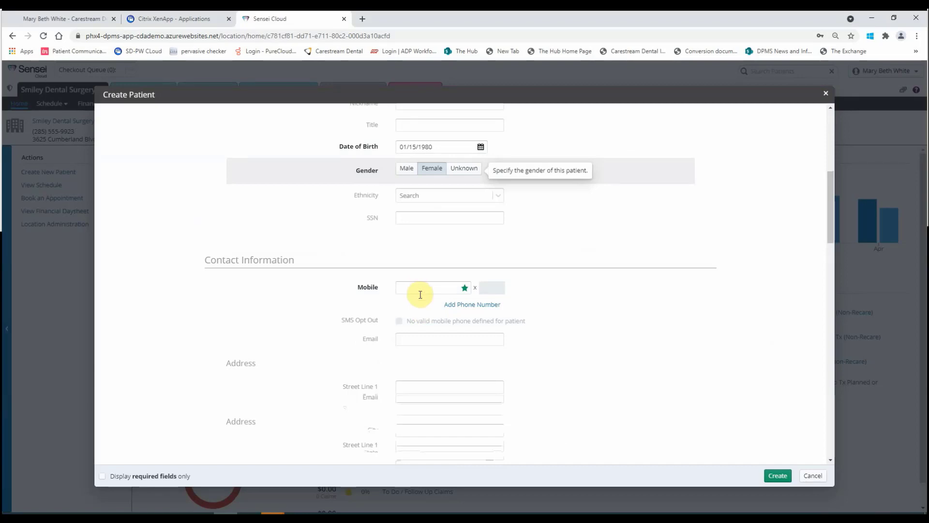
scroll(382, 303, down, 7)
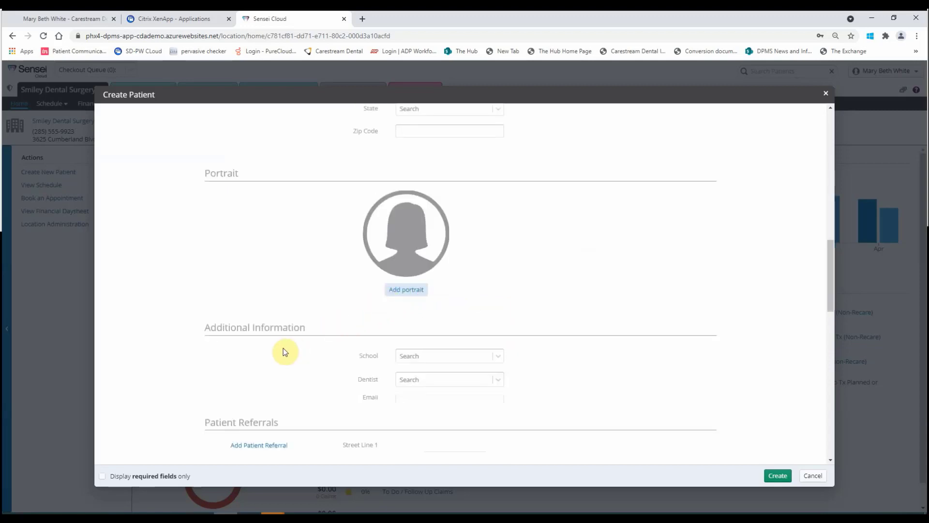
scroll(284, 348, down, 6)
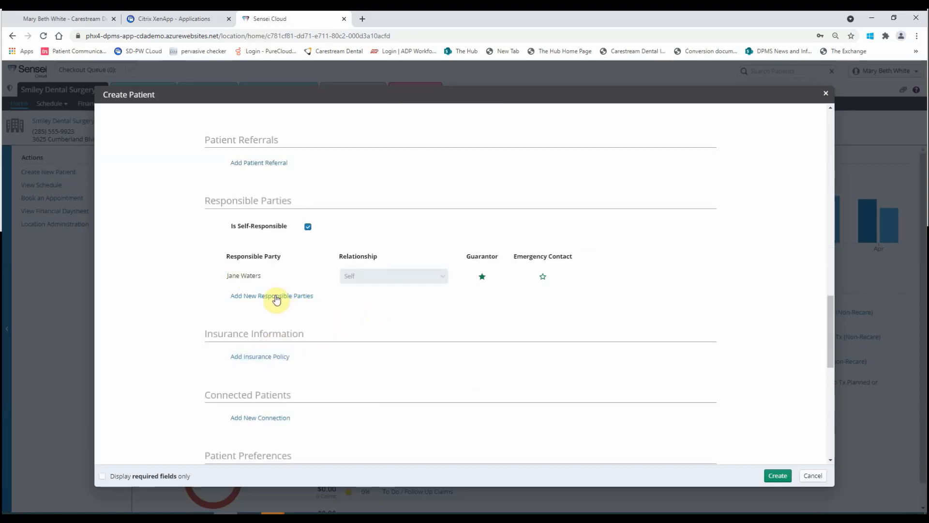
- Create a new male responsible party born 10/23/1975 with his mobile number
click(274, 297)
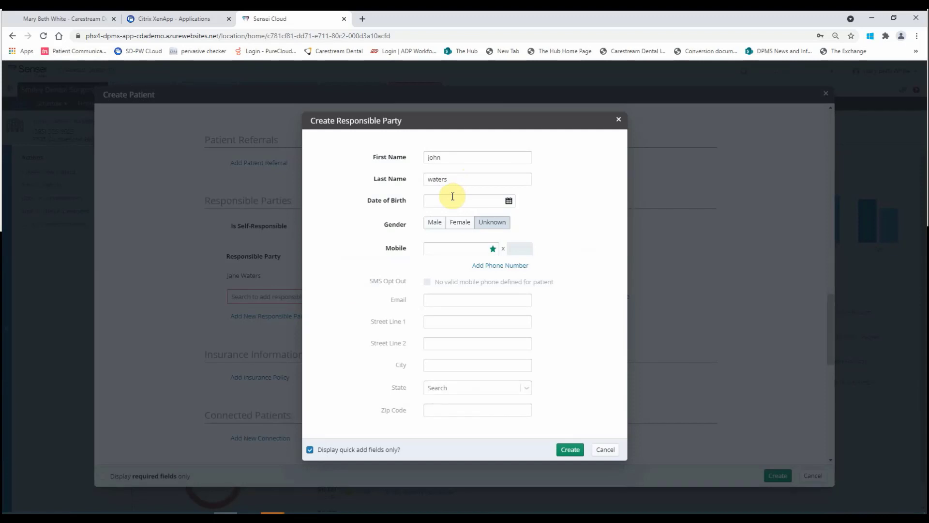
click(452, 196)
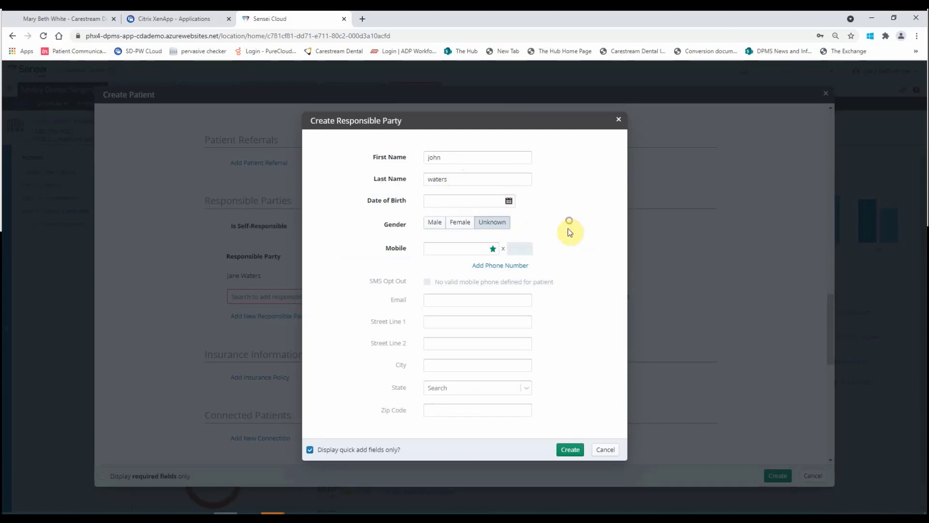
text(10/23/1975)
click(435, 222)
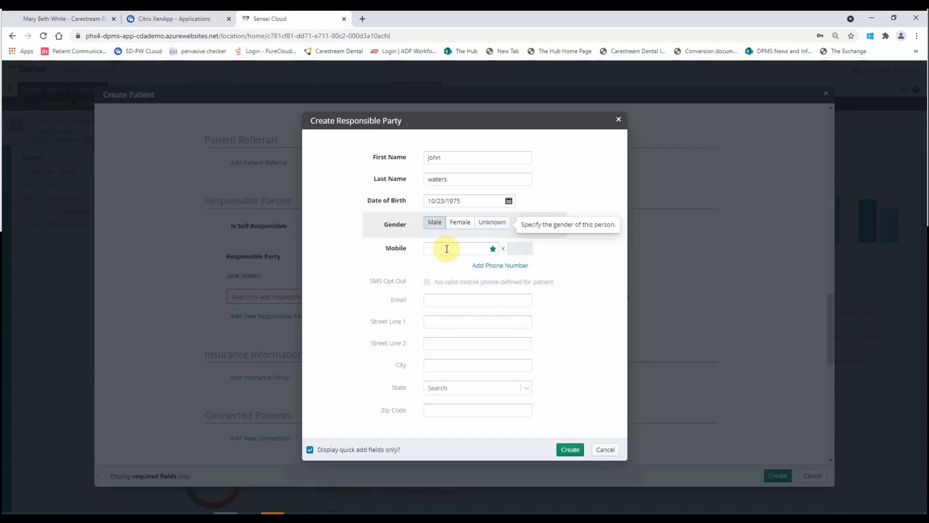
click(447, 249)
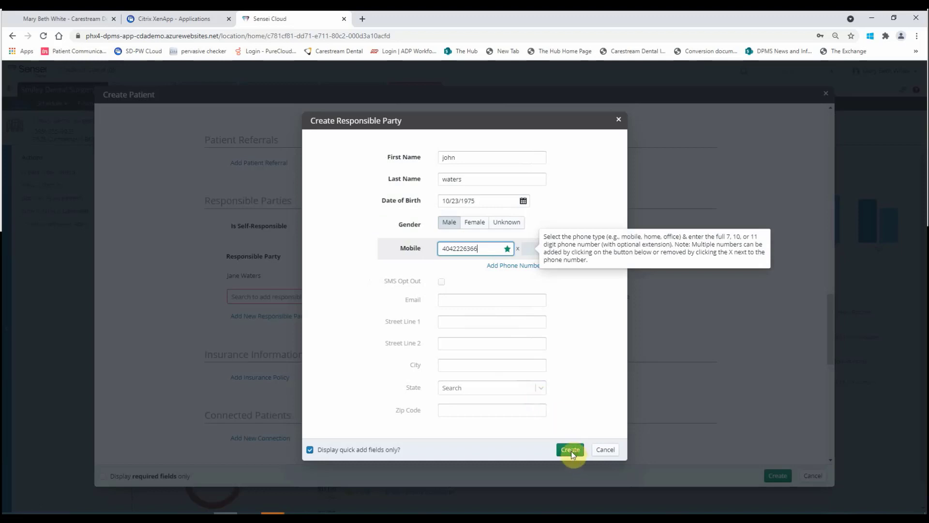
key(Return)
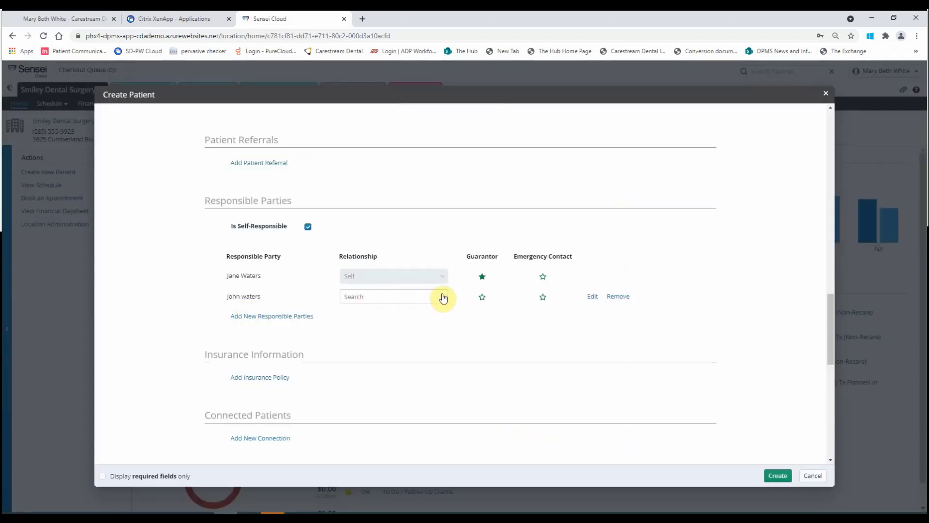
- Set the second responsible party's relationship to Spouse
click(364, 345)
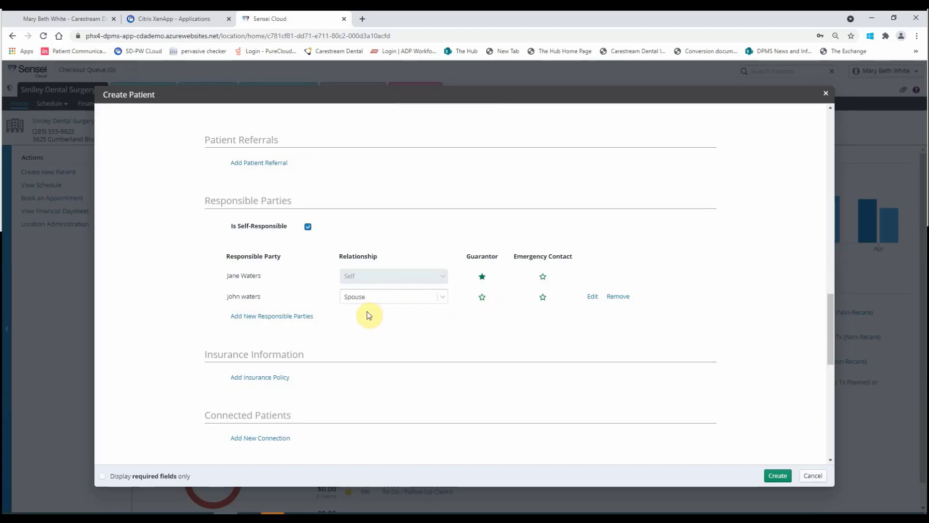
scroll(367, 315, down, 3)
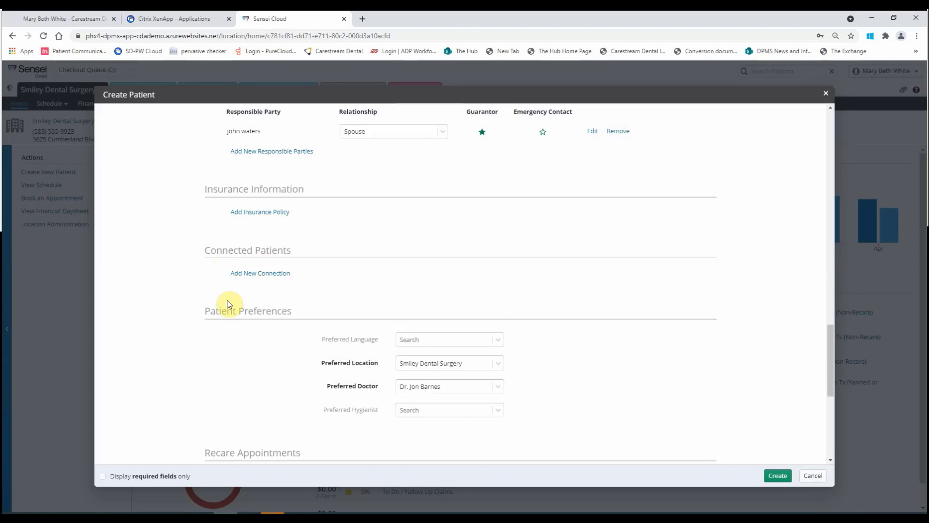
scroll(232, 304, down, 3)
scroll(368, 261, down, 1)
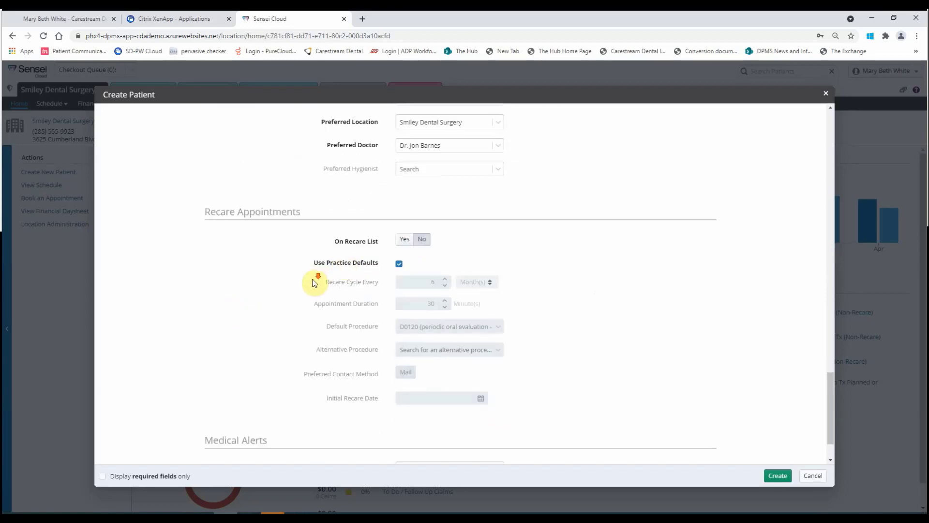
scroll(496, 407, down, 1)
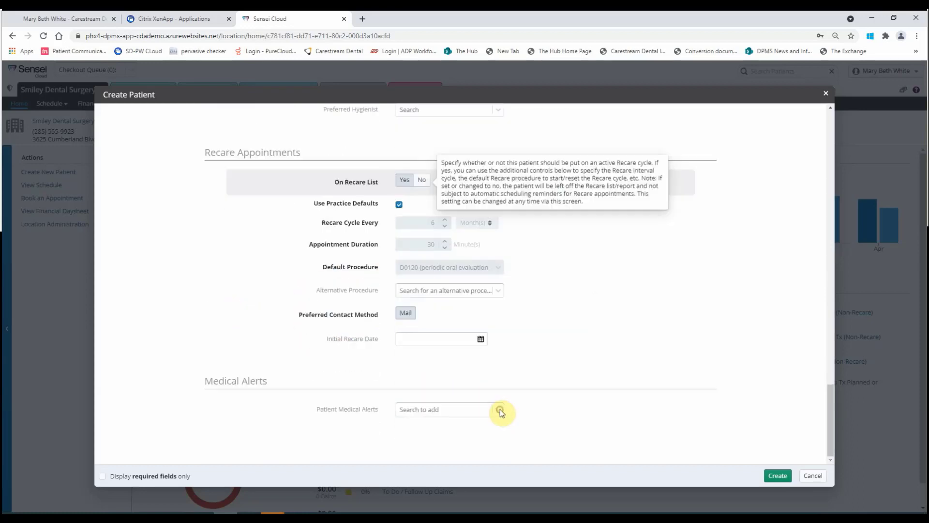